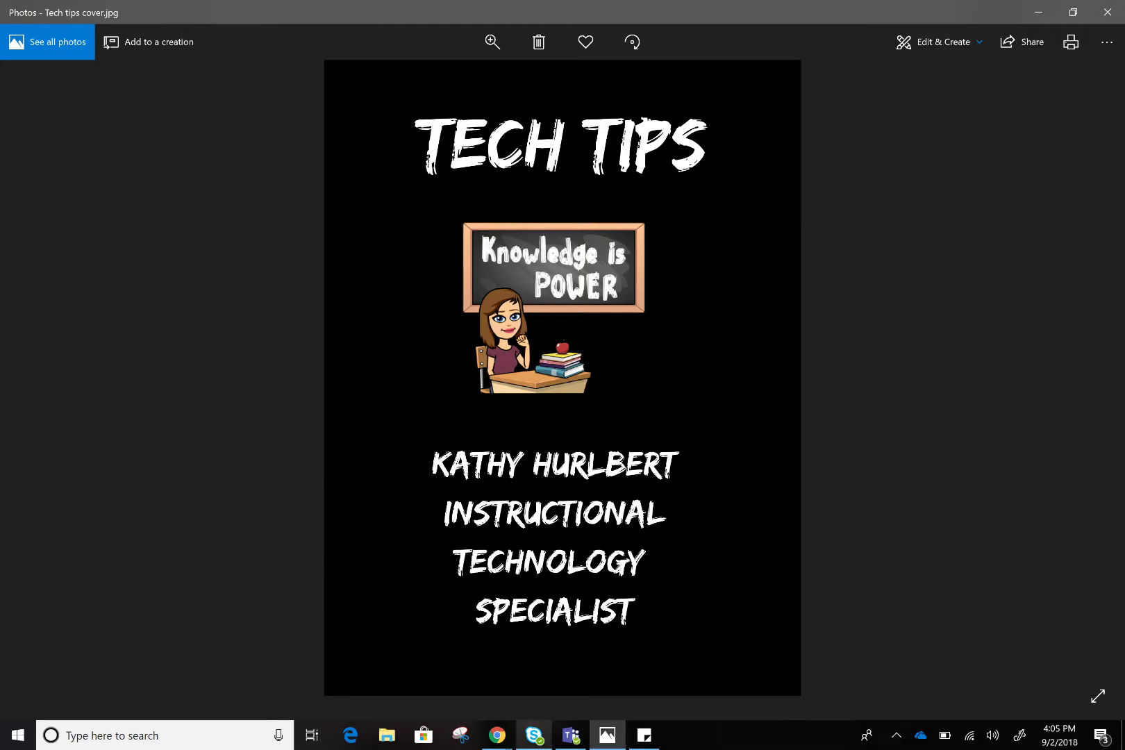
Switch to ClassroomScreen in Chrome and set the background to the animated GIF of the footbridge over a stream
{"action": "mouse_move", "coordinate": [497, 735]}
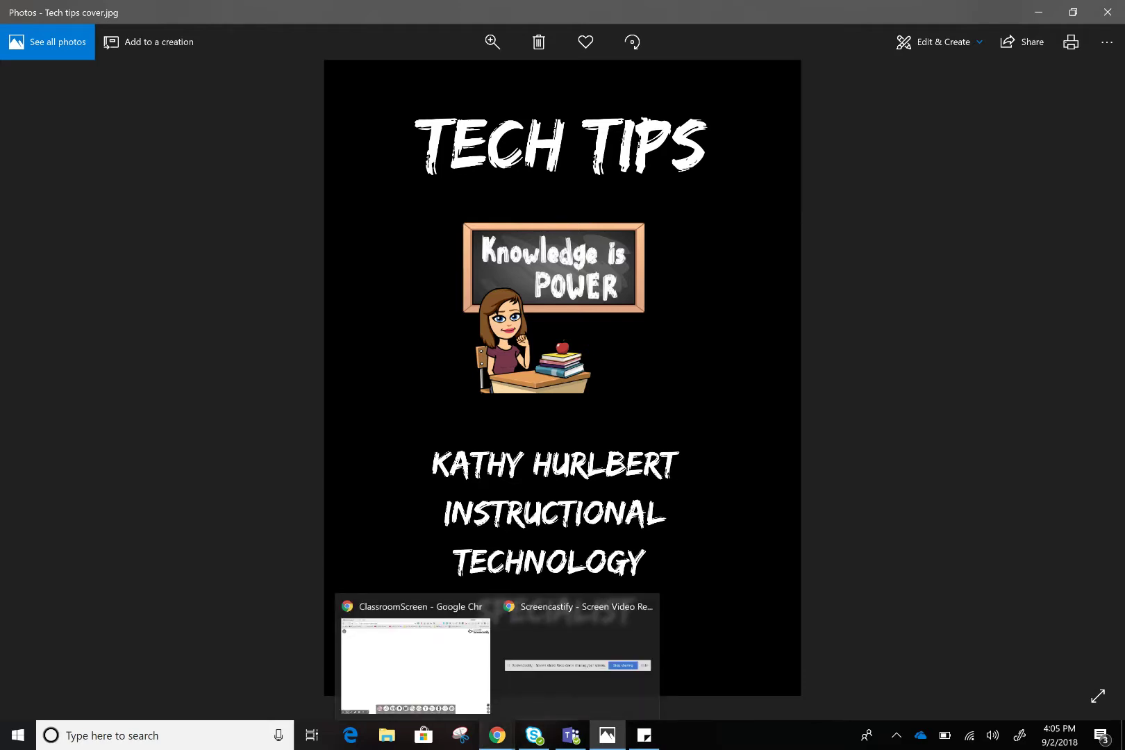
{"action": "left_click", "coordinate": [497, 734]}
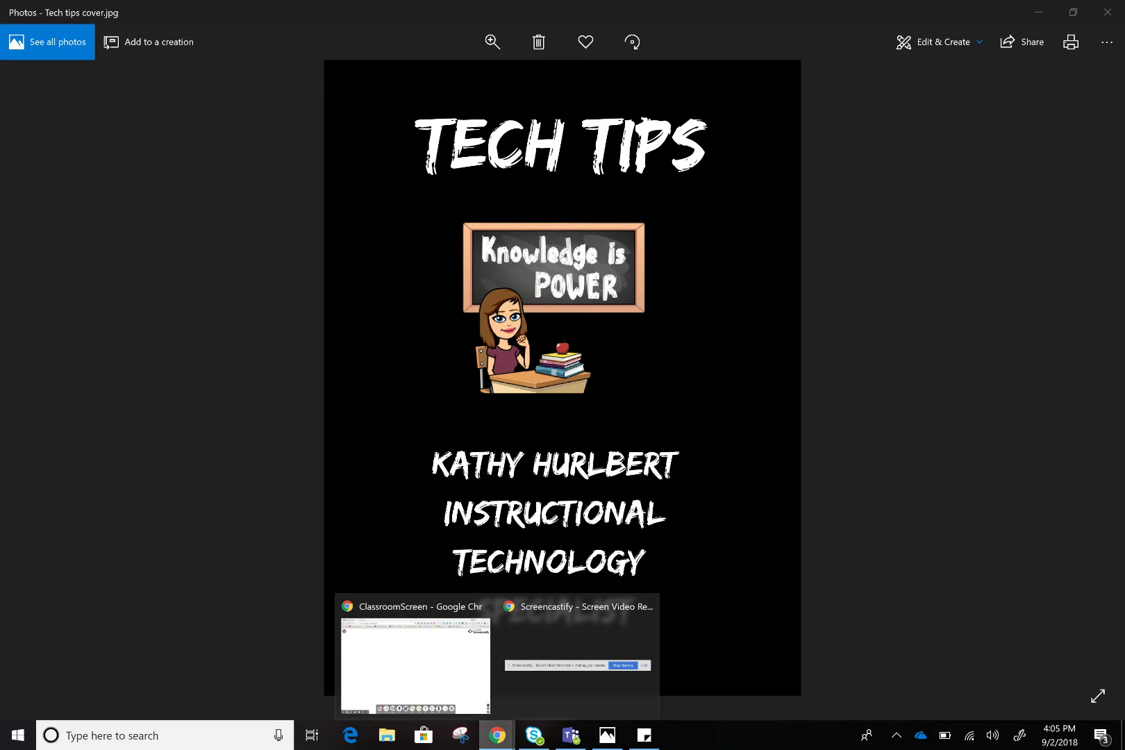
{"action": "left_click", "coordinate": [415, 656]}
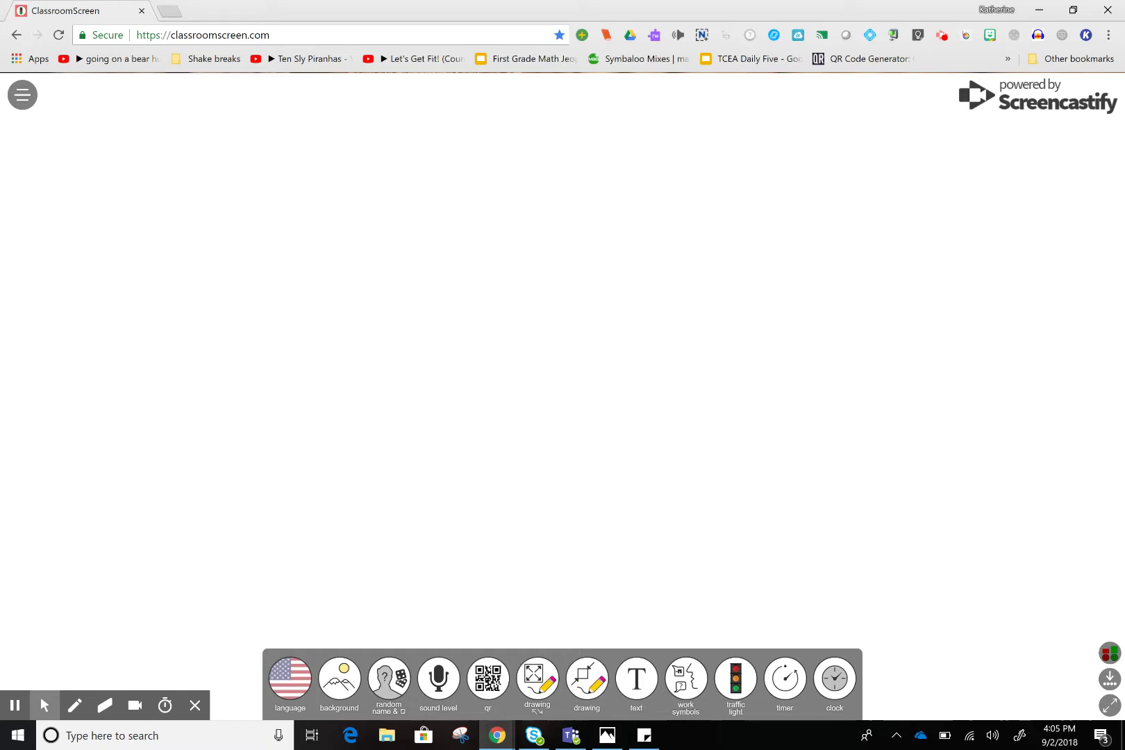
{"action": "left_click", "coordinate": [339, 678]}
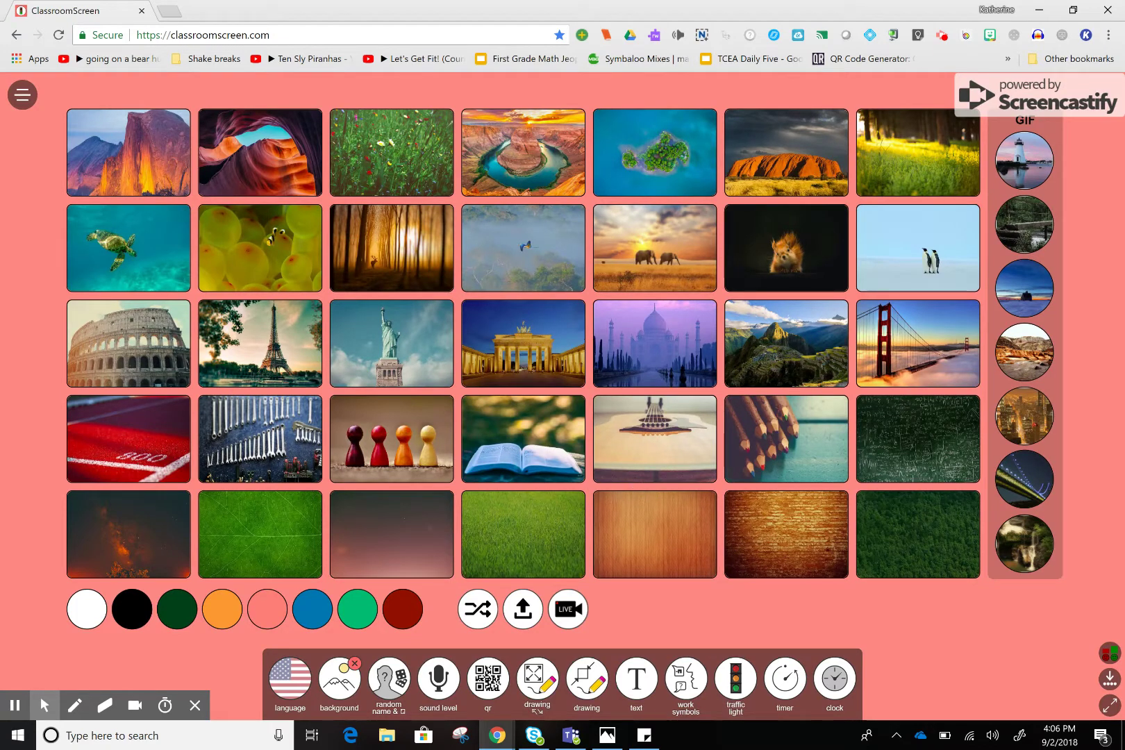
{"action": "mouse_move", "coordinate": [44, 704]}
{"action": "left_click", "coordinate": [1023, 225]}
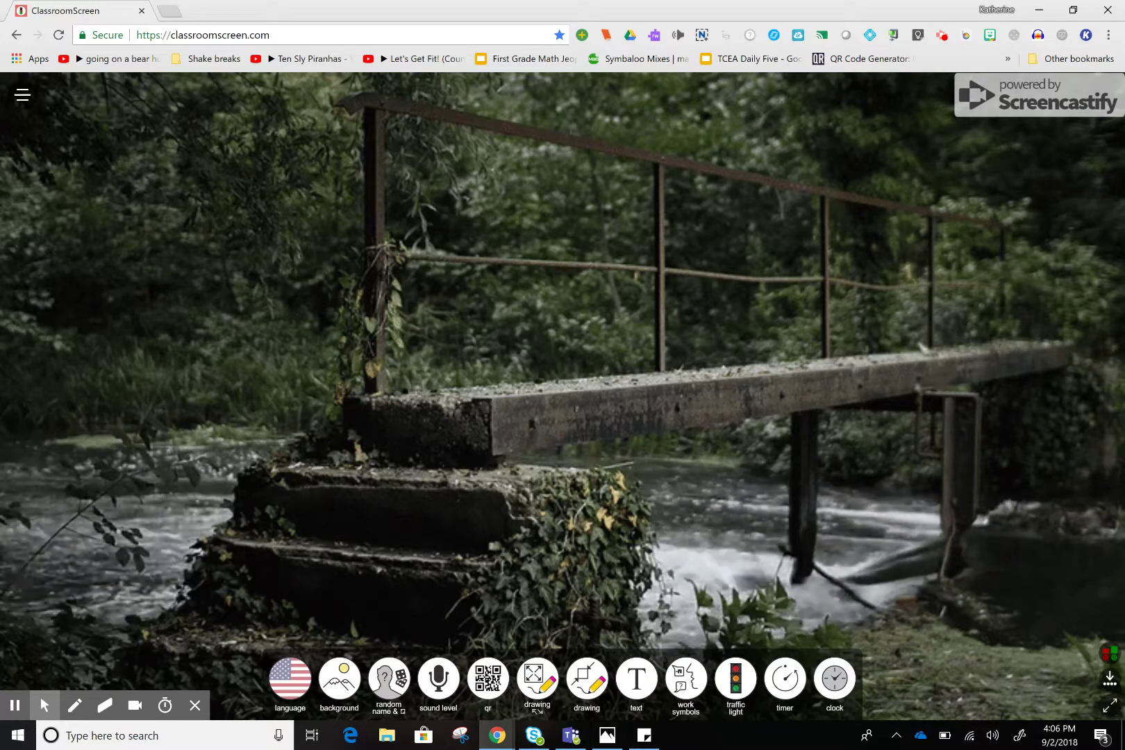
Add the random name widget and fill its name list with the student names copied from the sticky note
{"action": "left_click", "coordinate": [389, 678]}
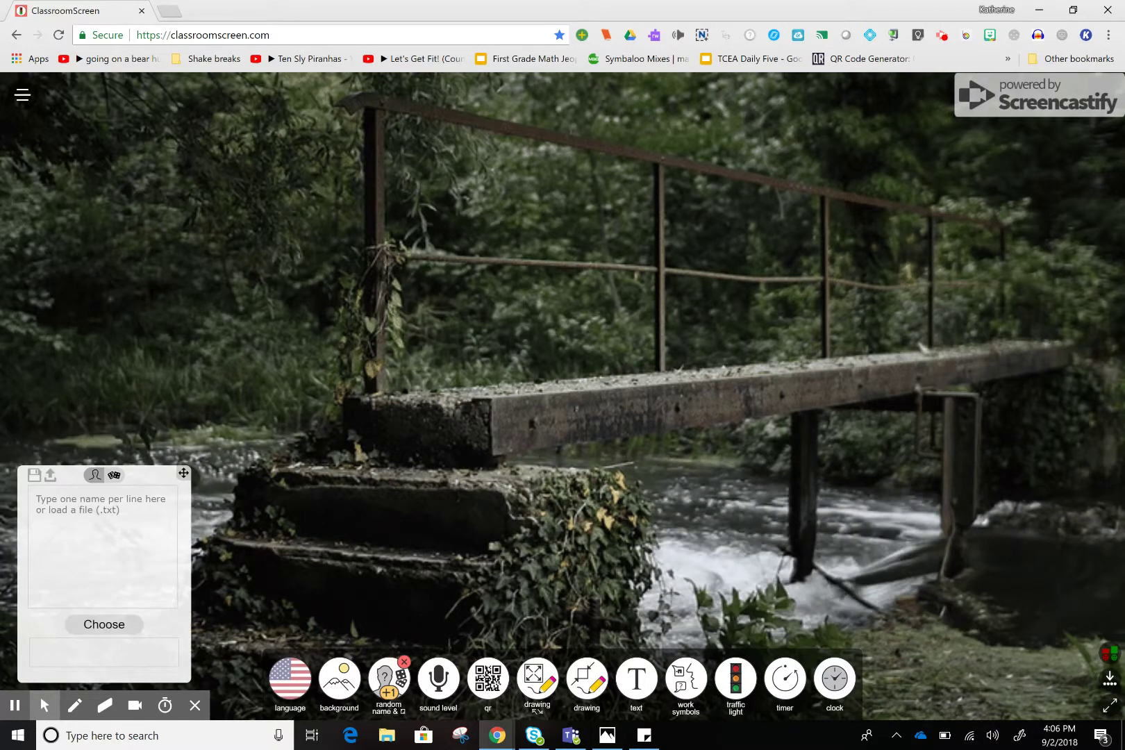
{"action": "left_click", "coordinate": [644, 735]}
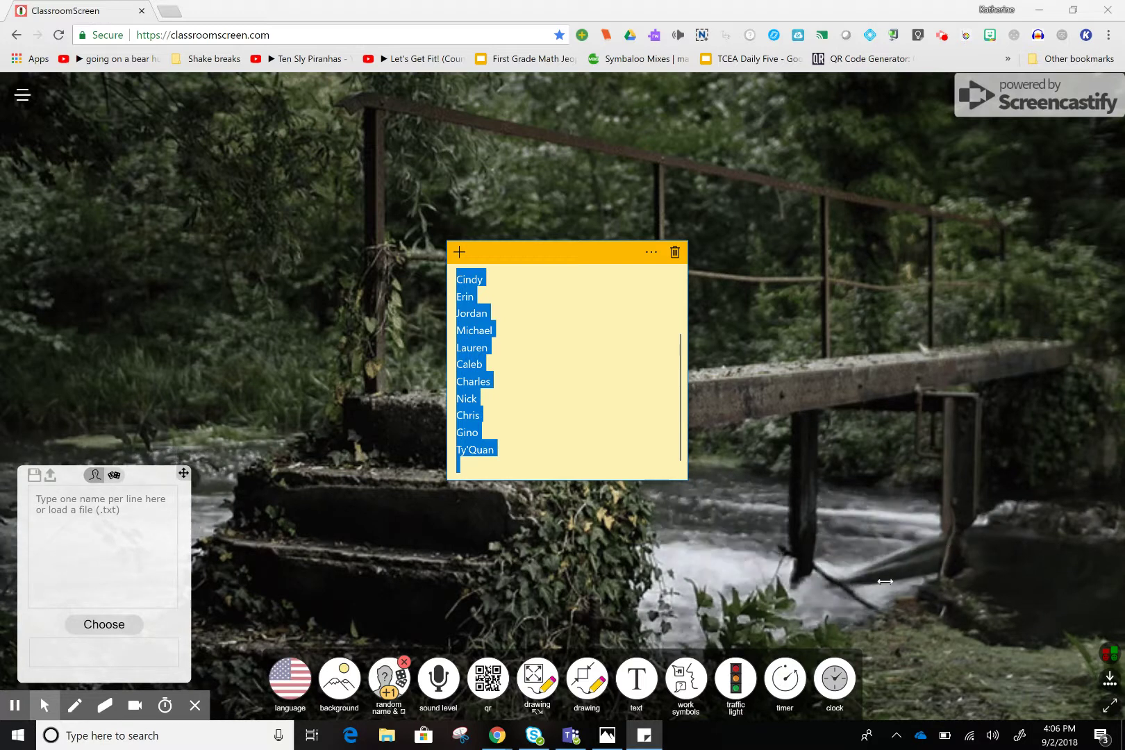
{"action": "left_click", "coordinate": [58, 505]}
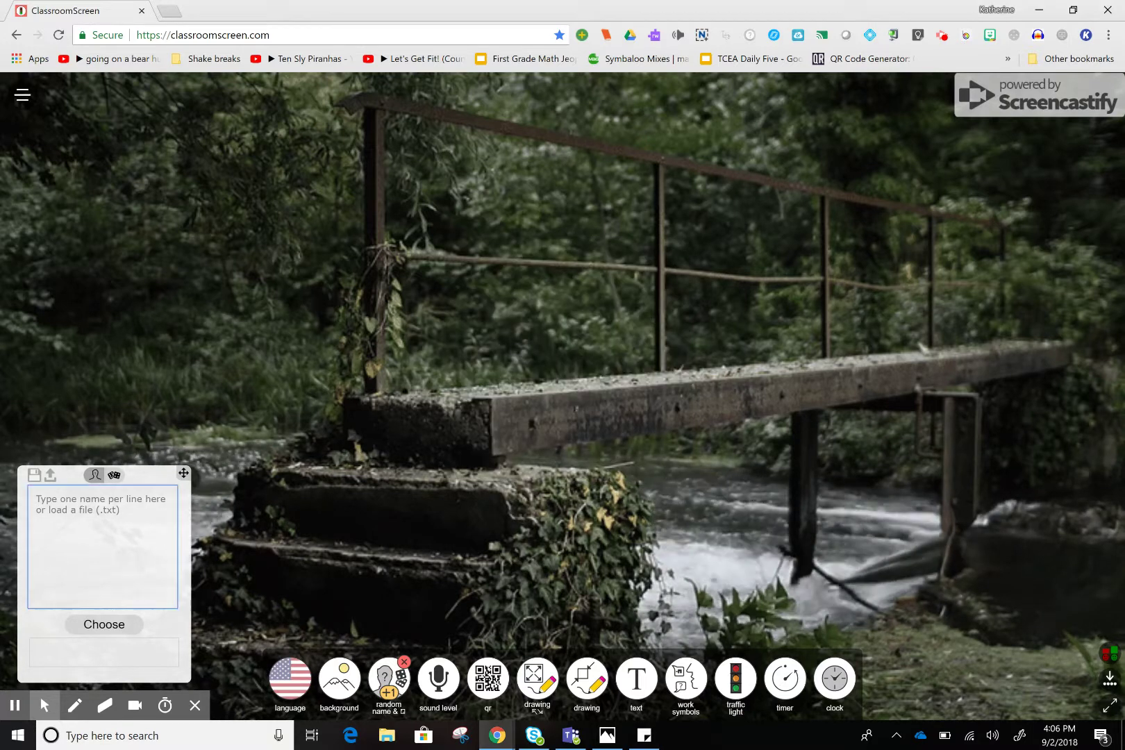
{"action": "key", "text": "ctrl+v"}
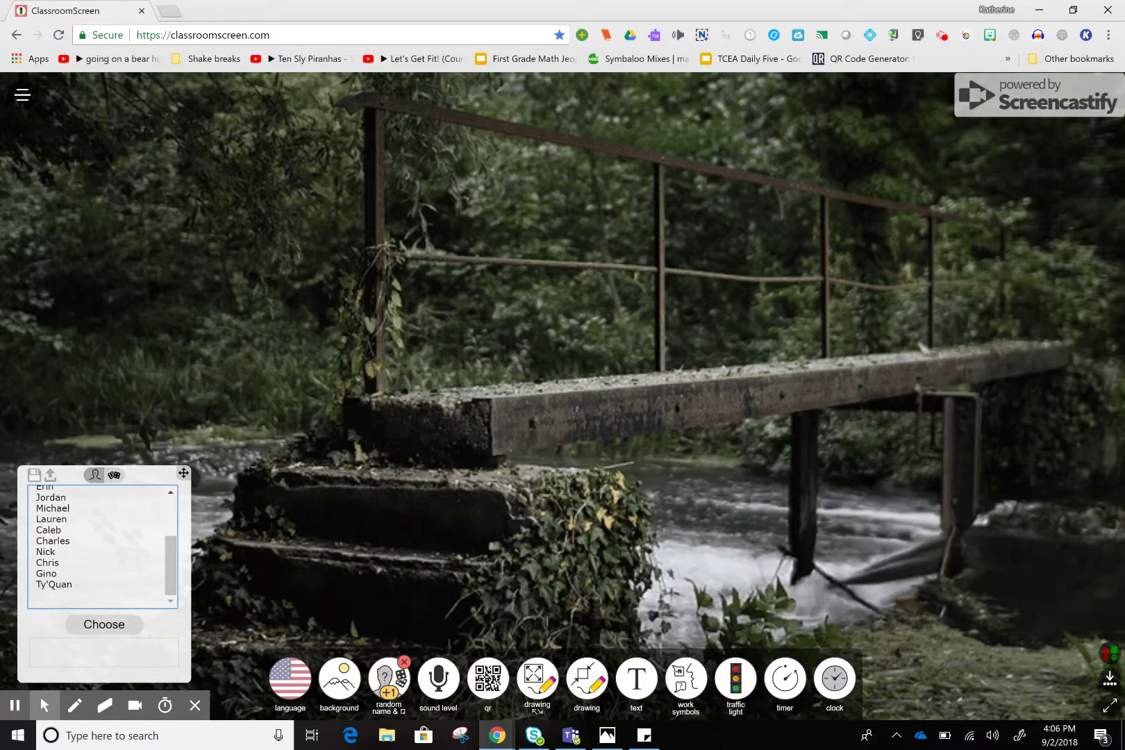
Draw two random names from the list and save the list as a text file
{"action": "left_click", "coordinate": [104, 624]}
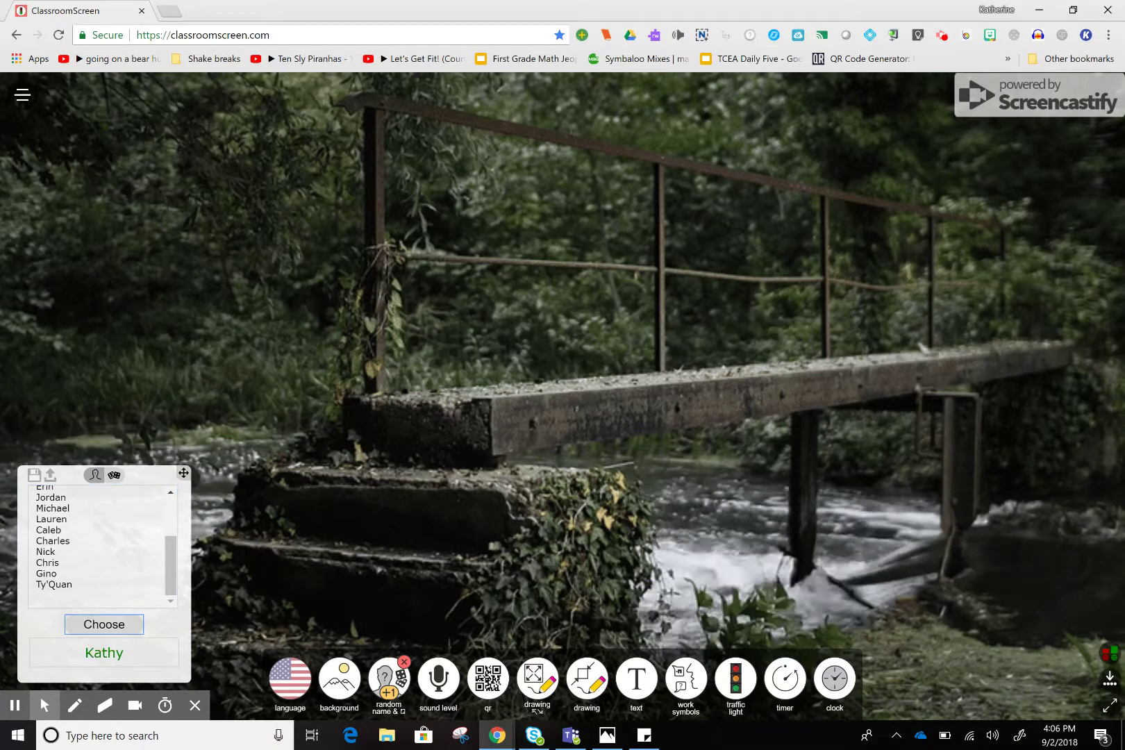
{"action": "left_click", "coordinate": [106, 626]}
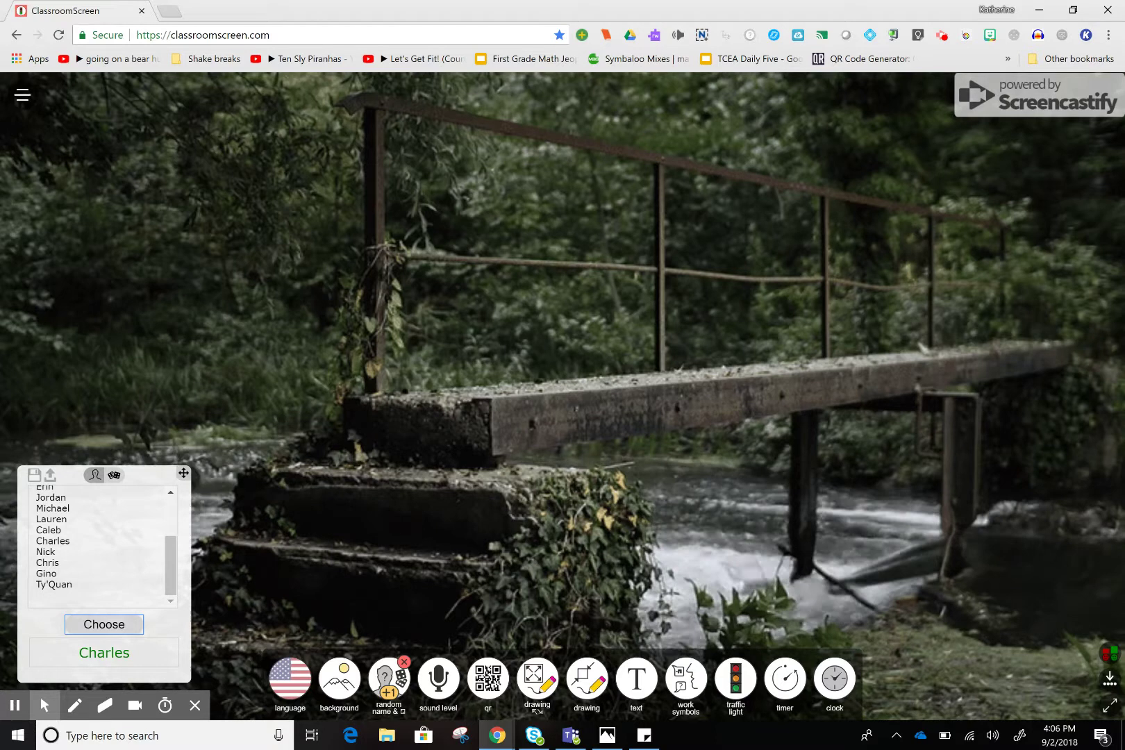
{"action": "left_click", "coordinate": [34, 475]}
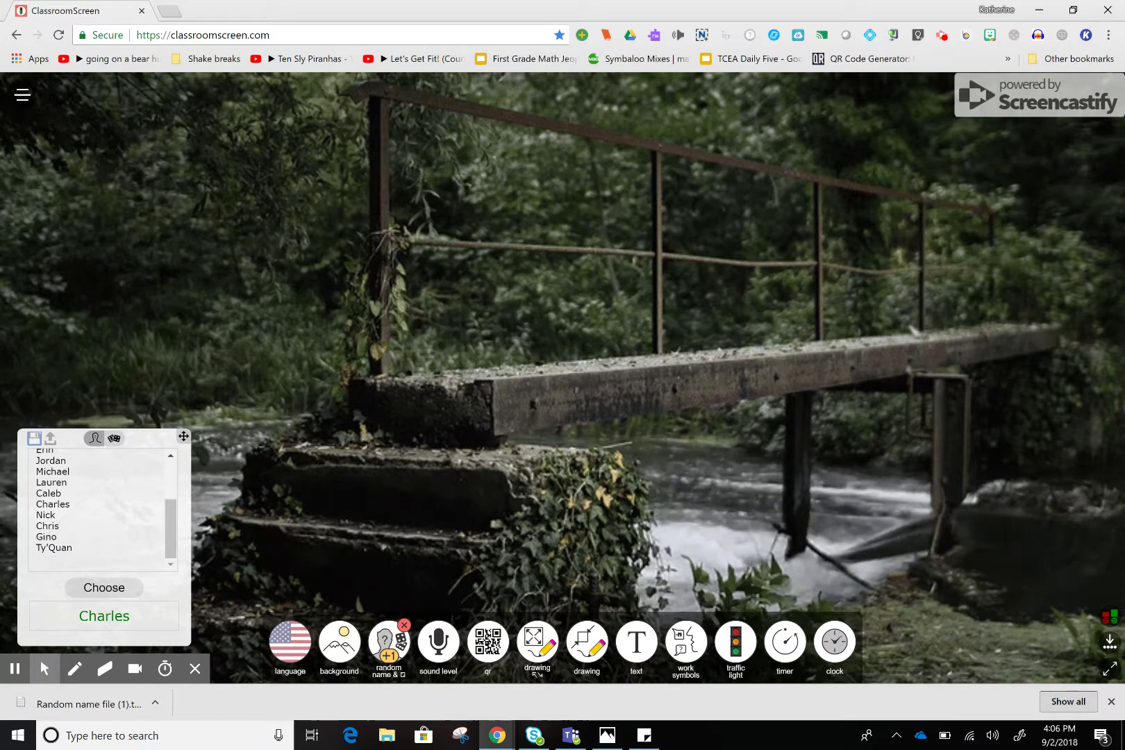
Switch the random name widget to dice mode, roll three dice, and move the widget higher on the canvas
{"action": "left_click", "coordinate": [113, 438]}
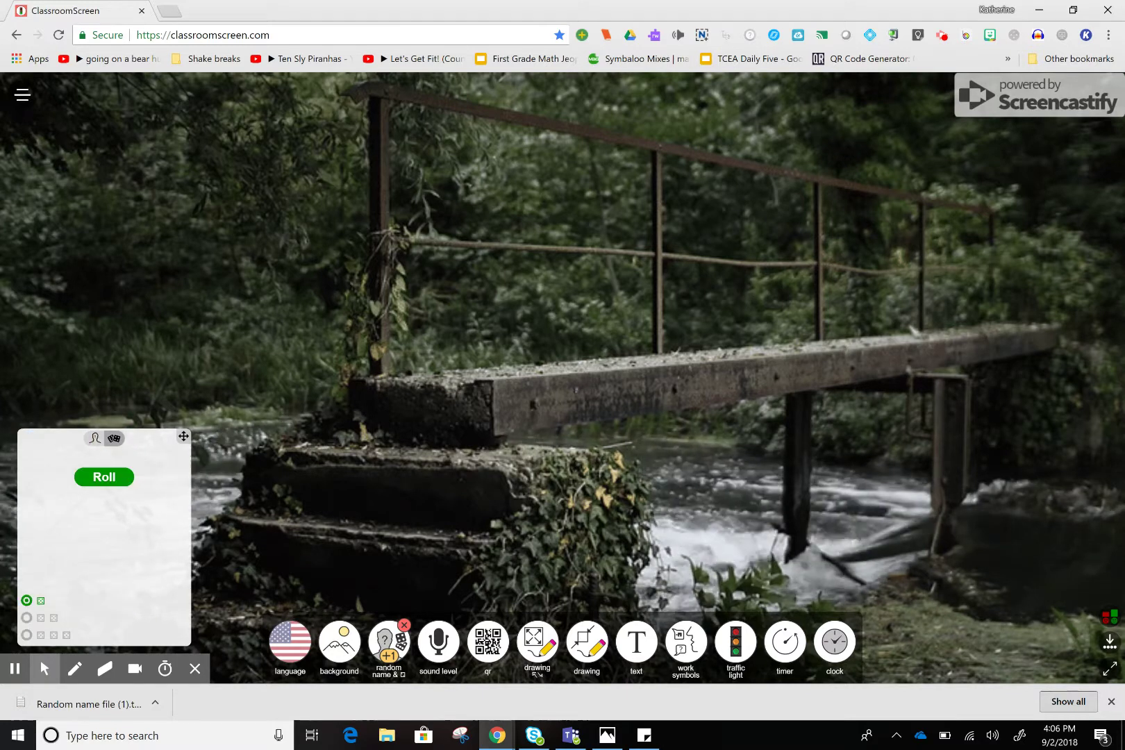
{"action": "left_click", "coordinate": [43, 618]}
{"action": "left_click", "coordinate": [43, 635]}
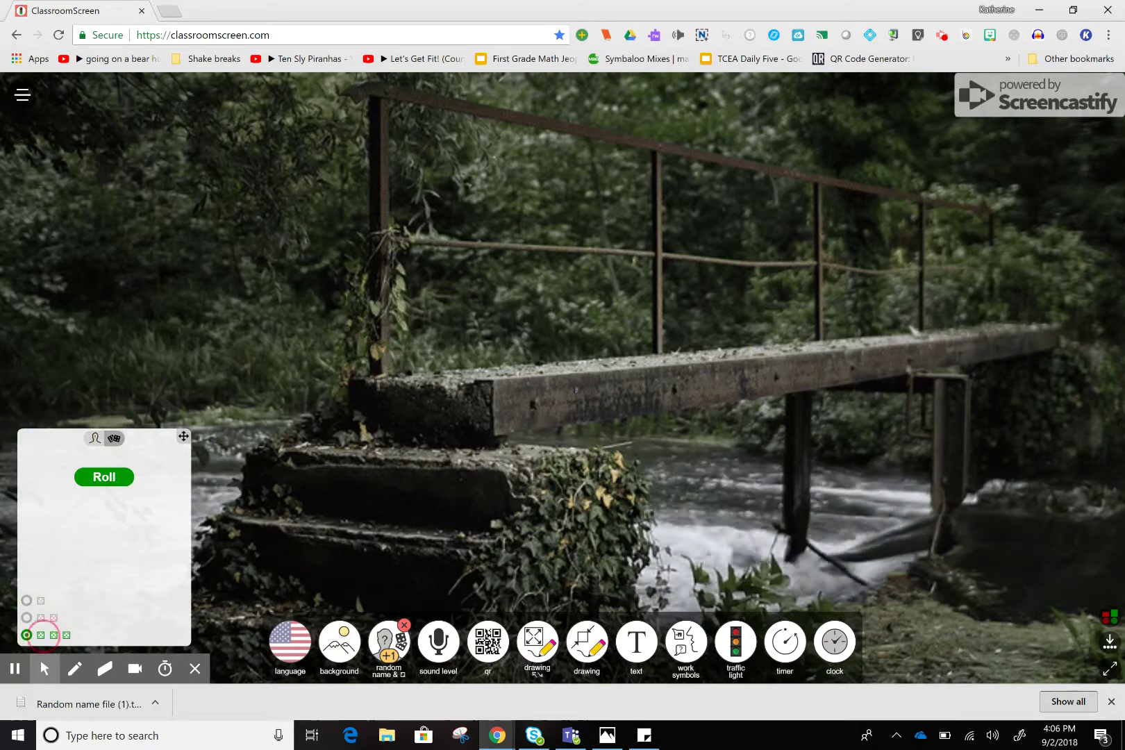
{"action": "left_click", "coordinate": [103, 477]}
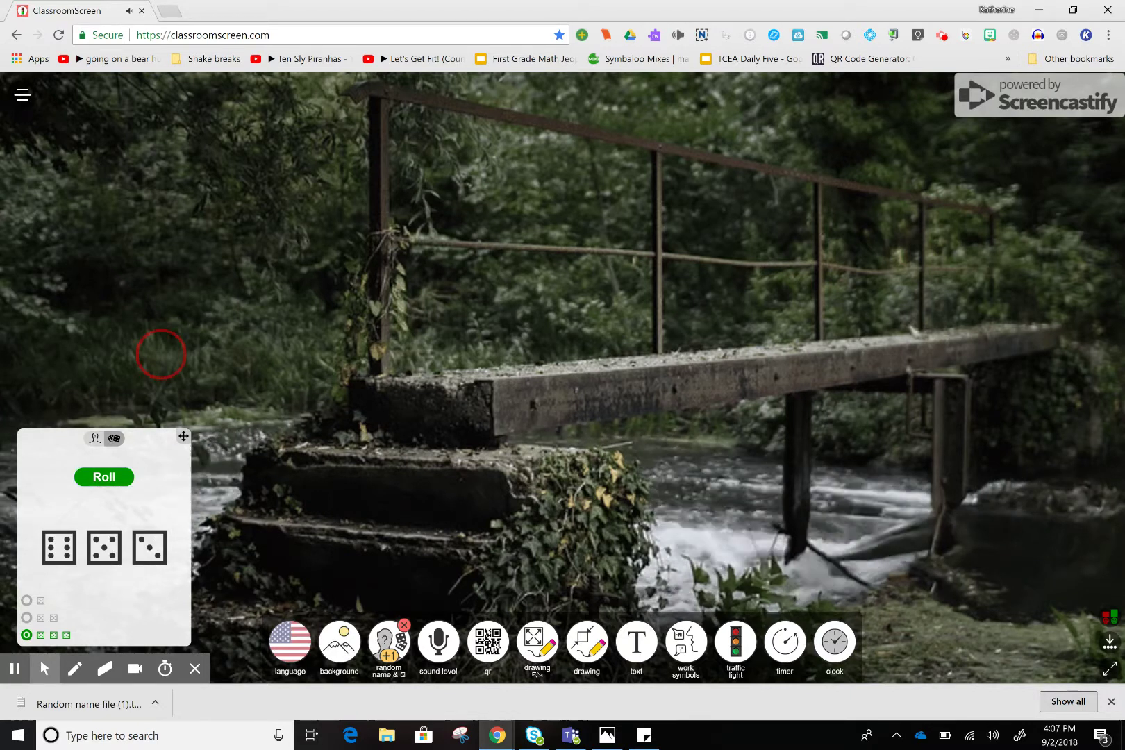
{"action": "left_click_drag", "start_coordinate": [183, 436], "coordinate": [155, 267]}
Preview the full-screen drawing board, close it, and start the sound level meter with the microphone
{"action": "left_click", "coordinate": [537, 642]}
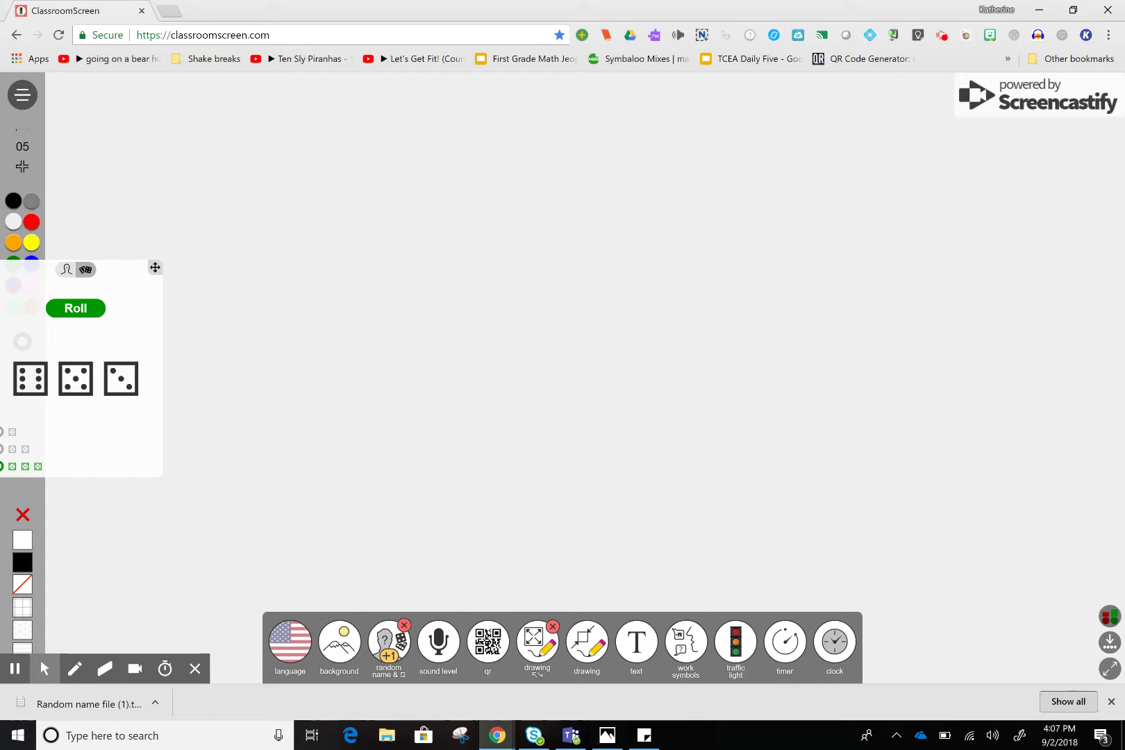
{"action": "left_click", "coordinate": [538, 640]}
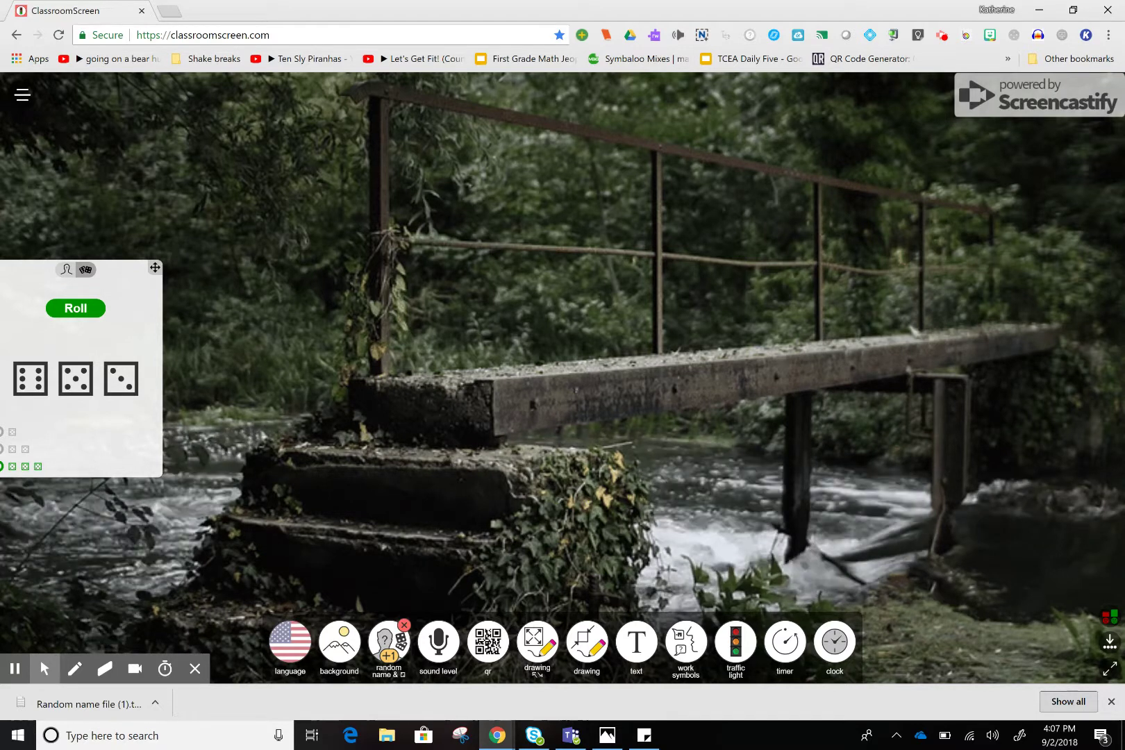
{"action": "left_click", "coordinate": [438, 642]}
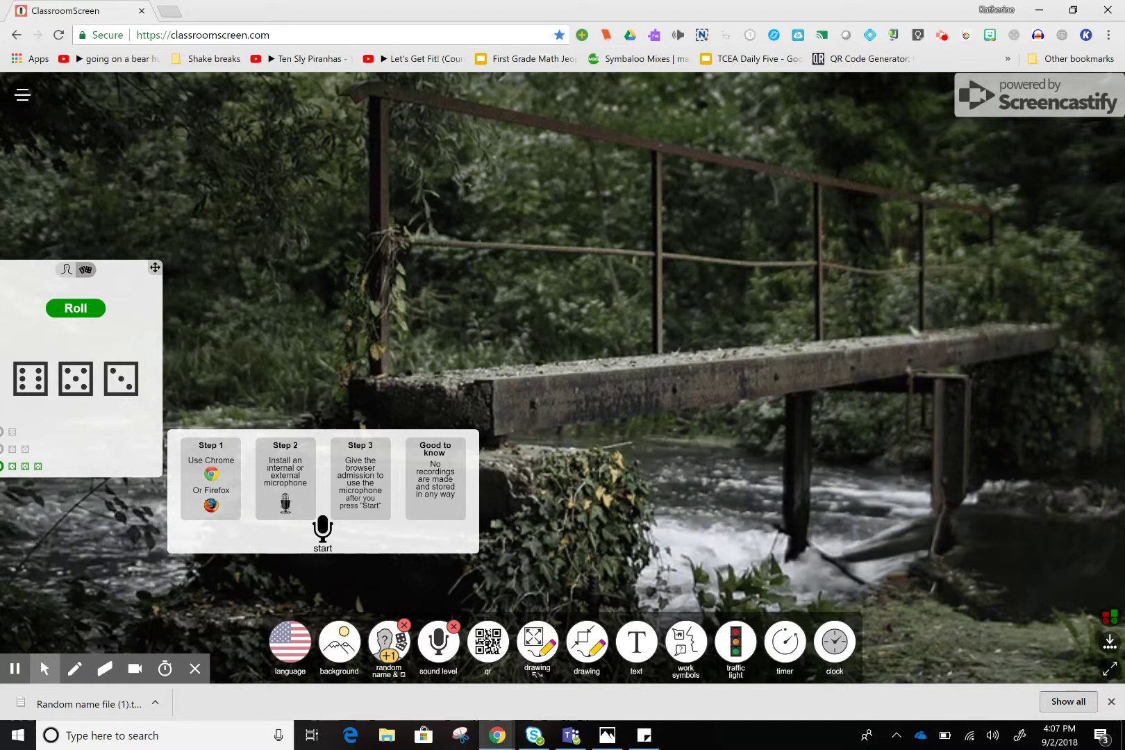
{"action": "left_click", "coordinate": [322, 531]}
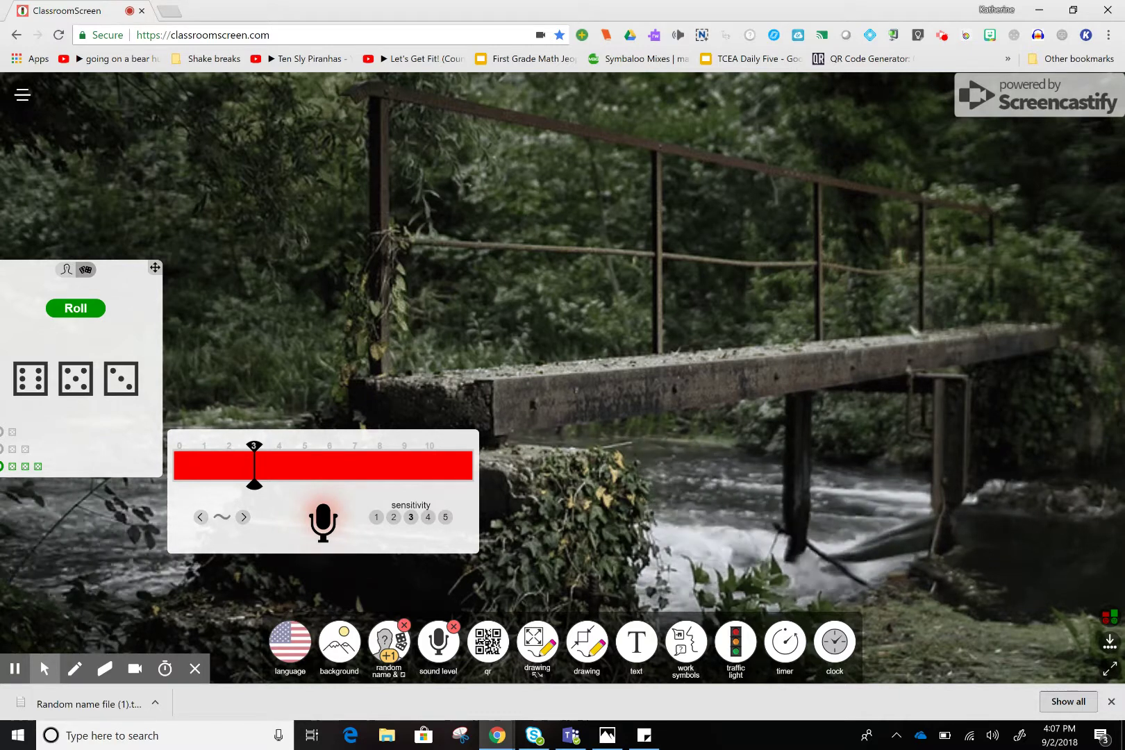
{"action": "left_click", "coordinate": [487, 641]}
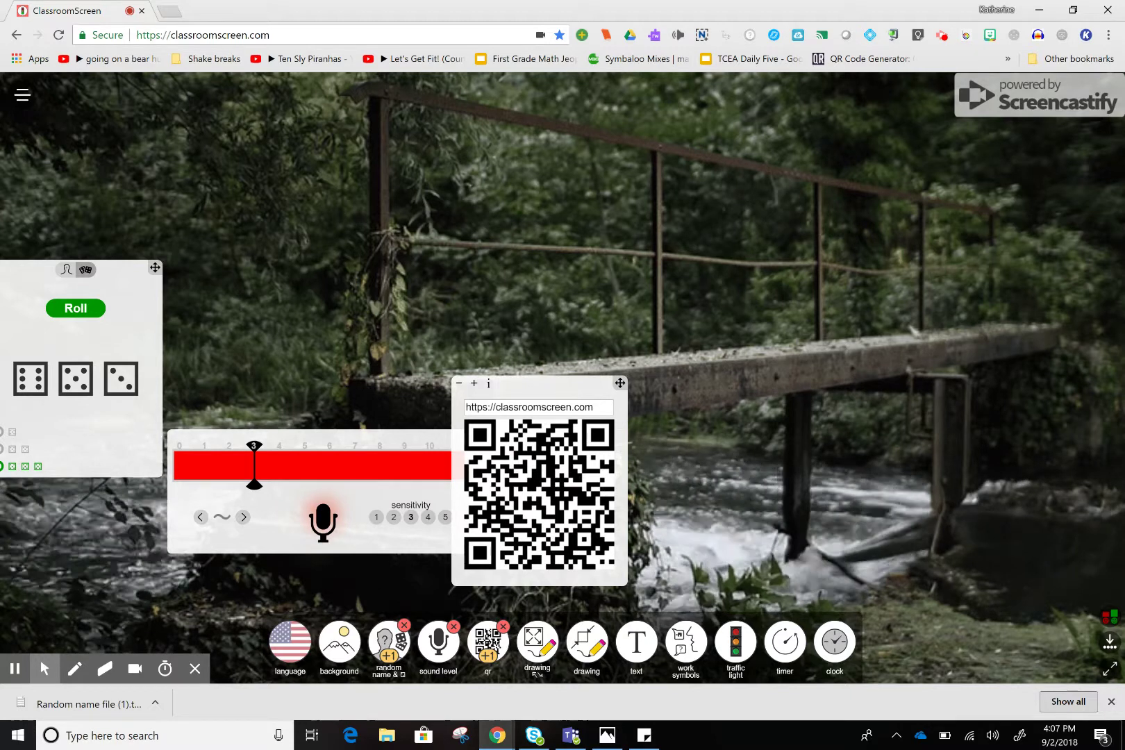
{"action": "left_click_drag", "start_coordinate": [581, 378], "coordinate": [1006, 256]}
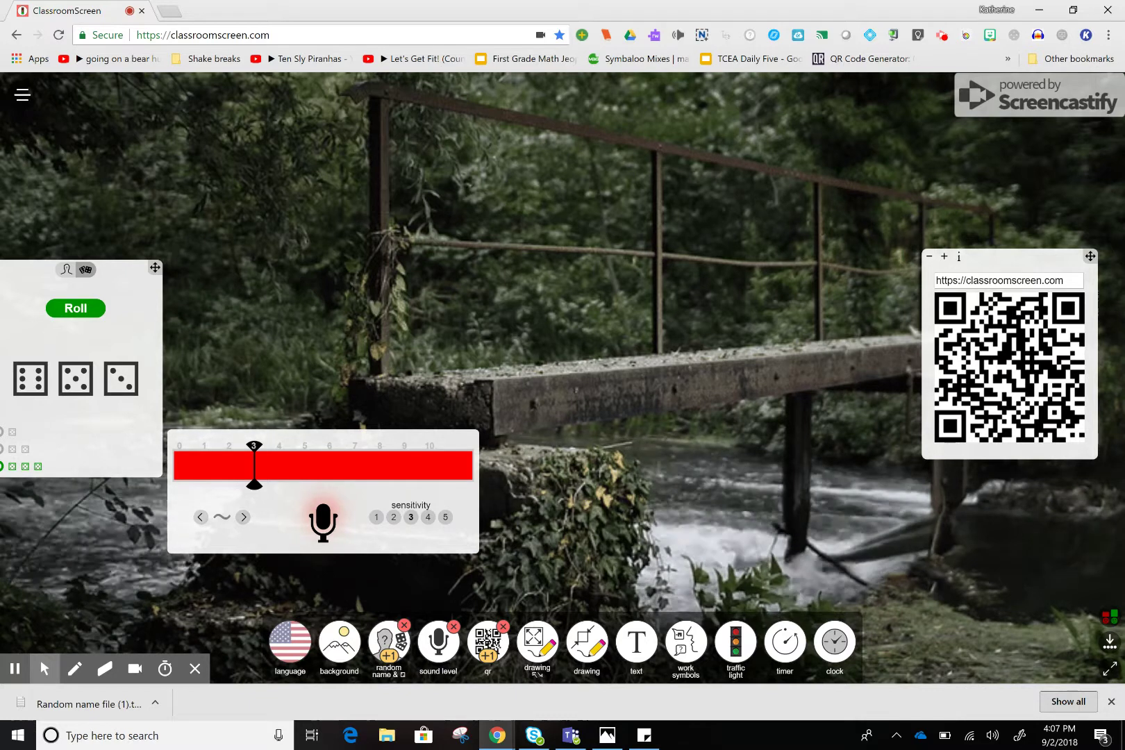
{"action": "left_click", "coordinate": [536, 642]}
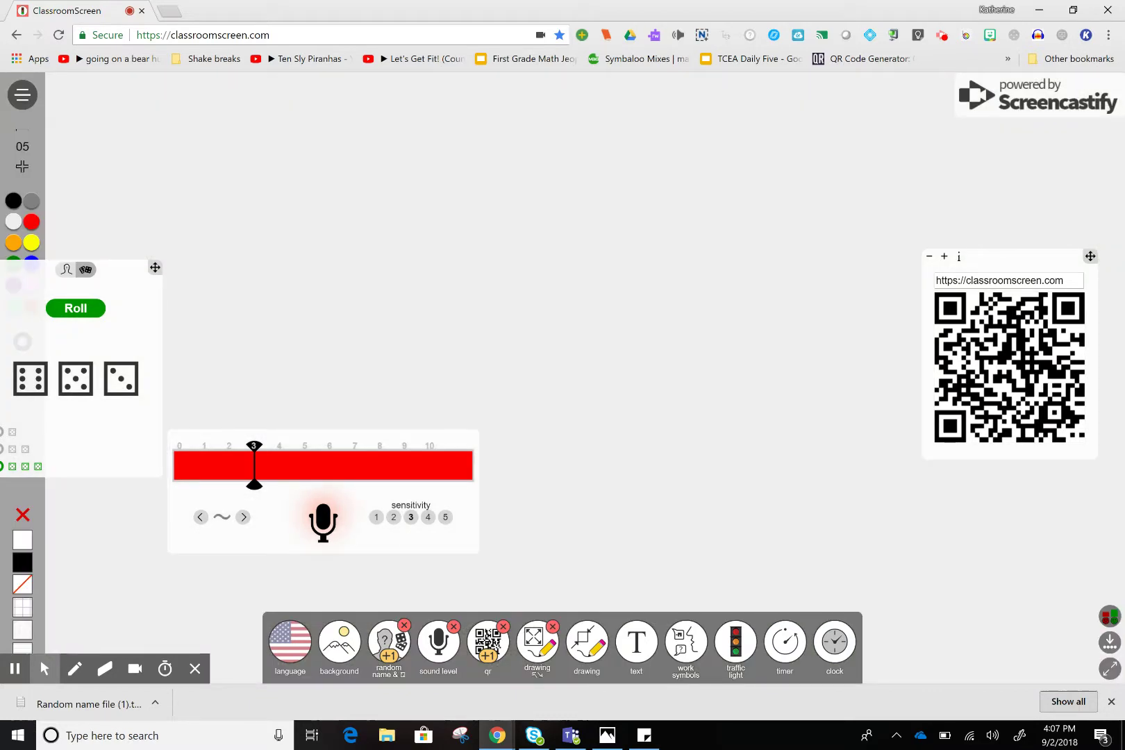
{"action": "left_click", "coordinate": [553, 627]}
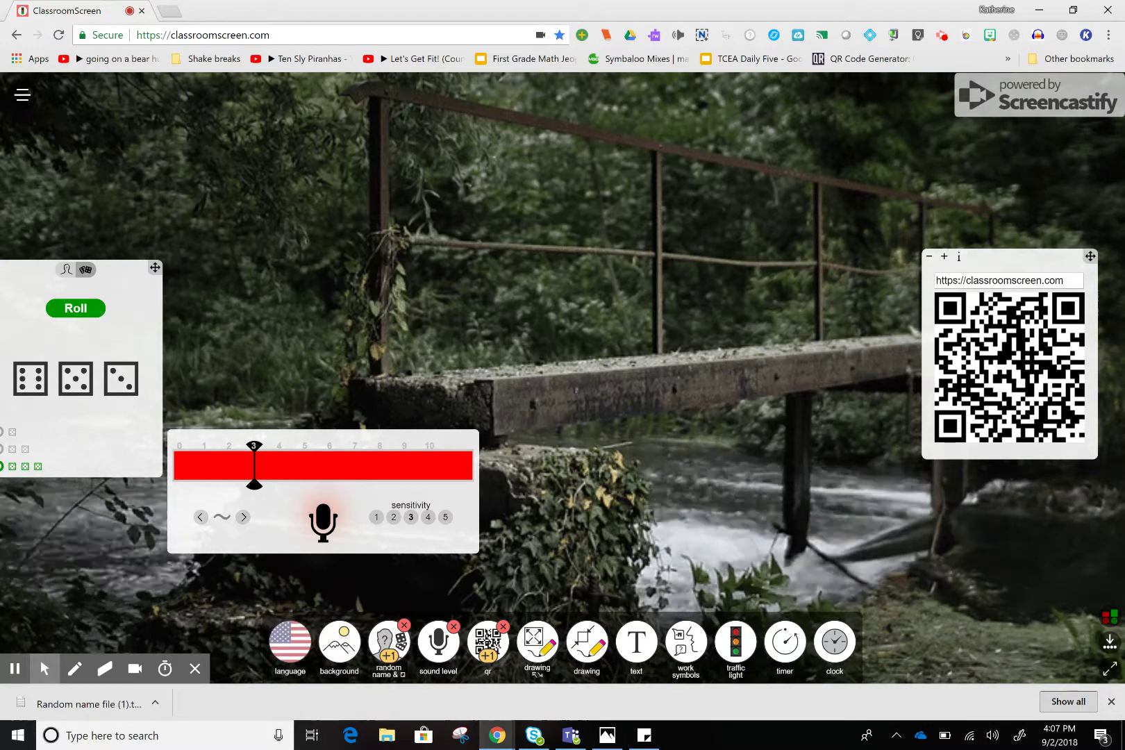
Show the whisper work symbol and add a traffic light set to orange
{"action": "left_click", "coordinate": [685, 642]}
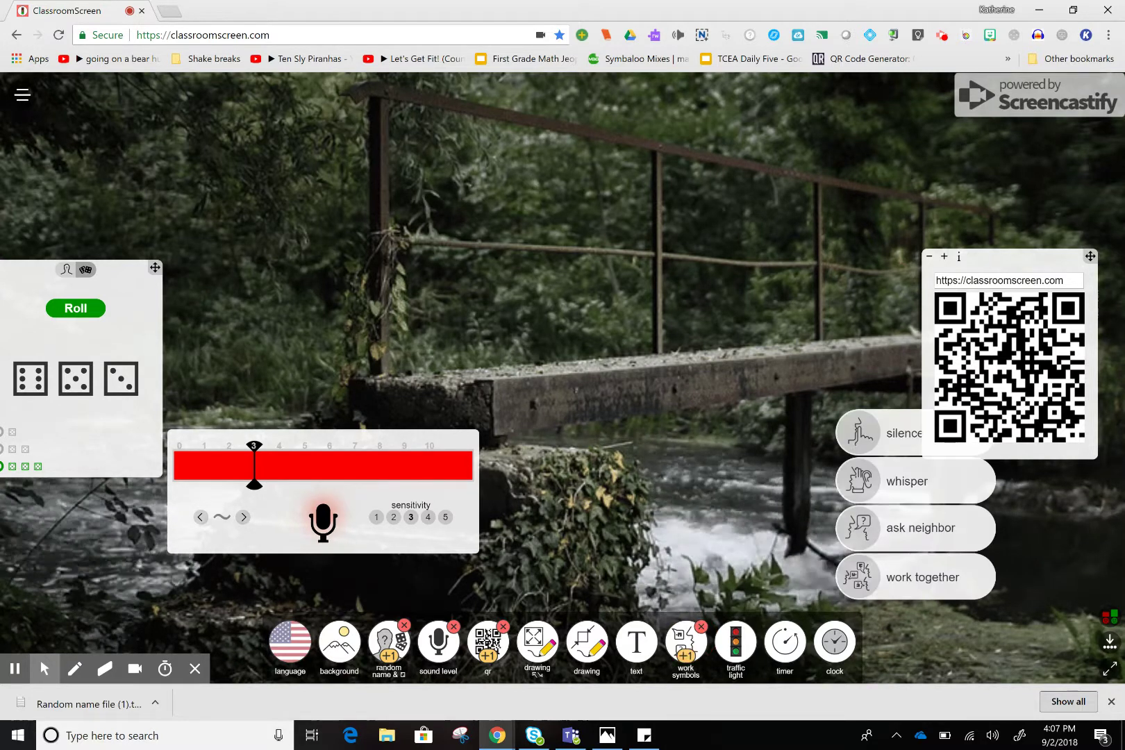
{"action": "left_click", "coordinate": [899, 481]}
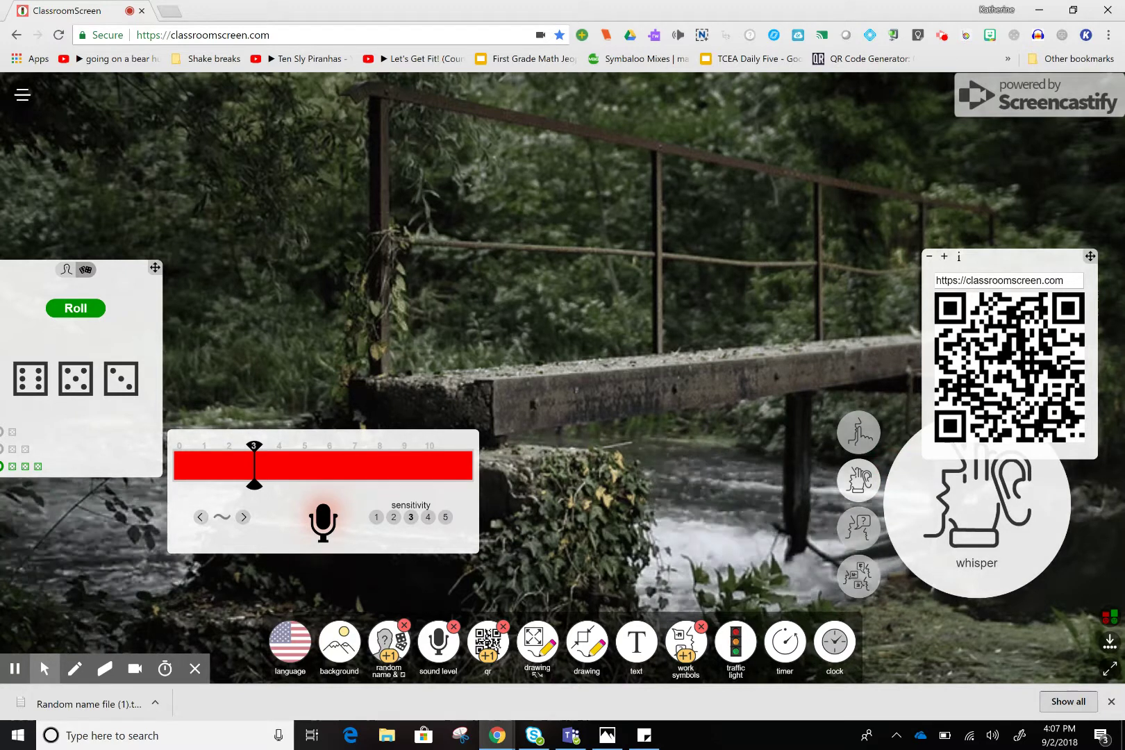
{"action": "left_click", "coordinate": [735, 642]}
{"action": "left_click", "coordinate": [747, 229]}
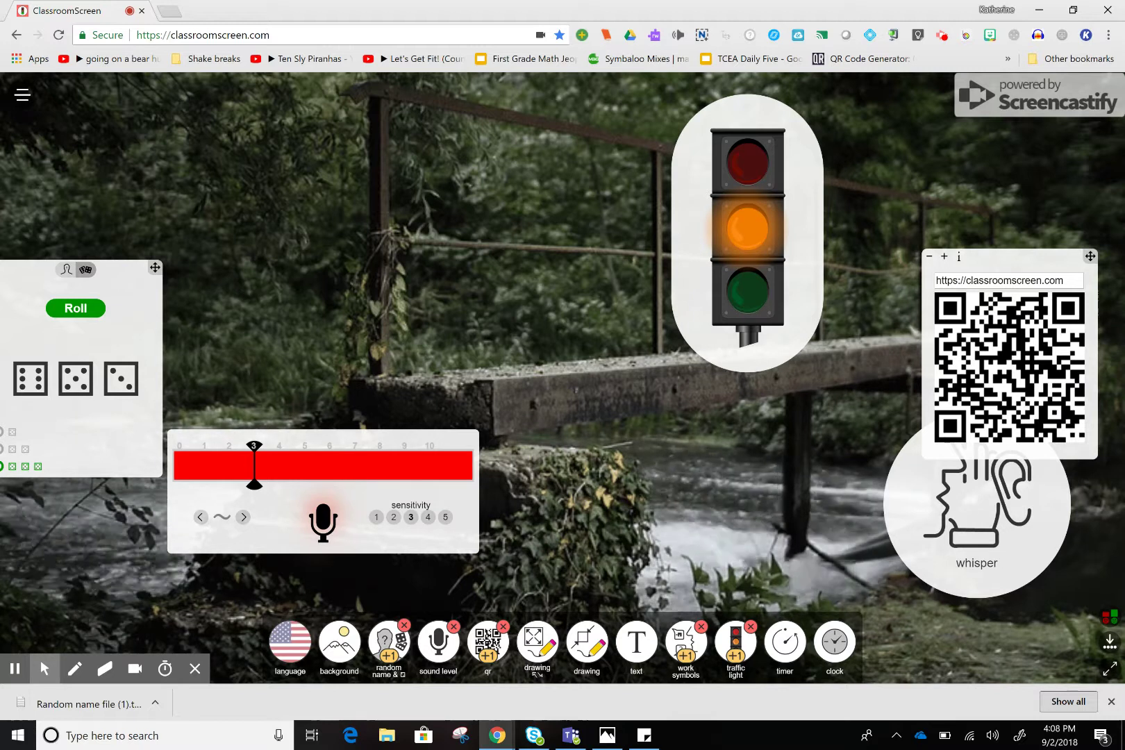
Add a timer, move it to the empty area above the sound level meter, and start a 04:00 countdown
{"action": "left_click", "coordinate": [785, 643]}
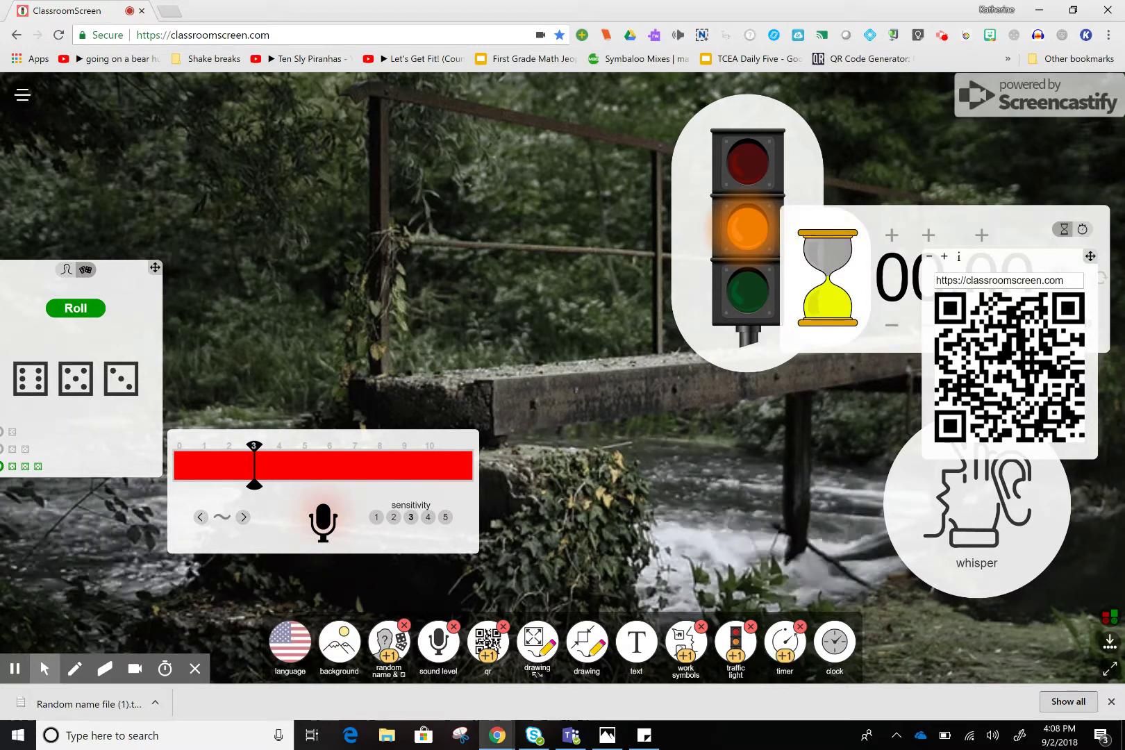
{"action": "left_click", "coordinate": [882, 221]}
{"action": "left_click_drag", "start_coordinate": [881, 219], "coordinate": [356, 159]}
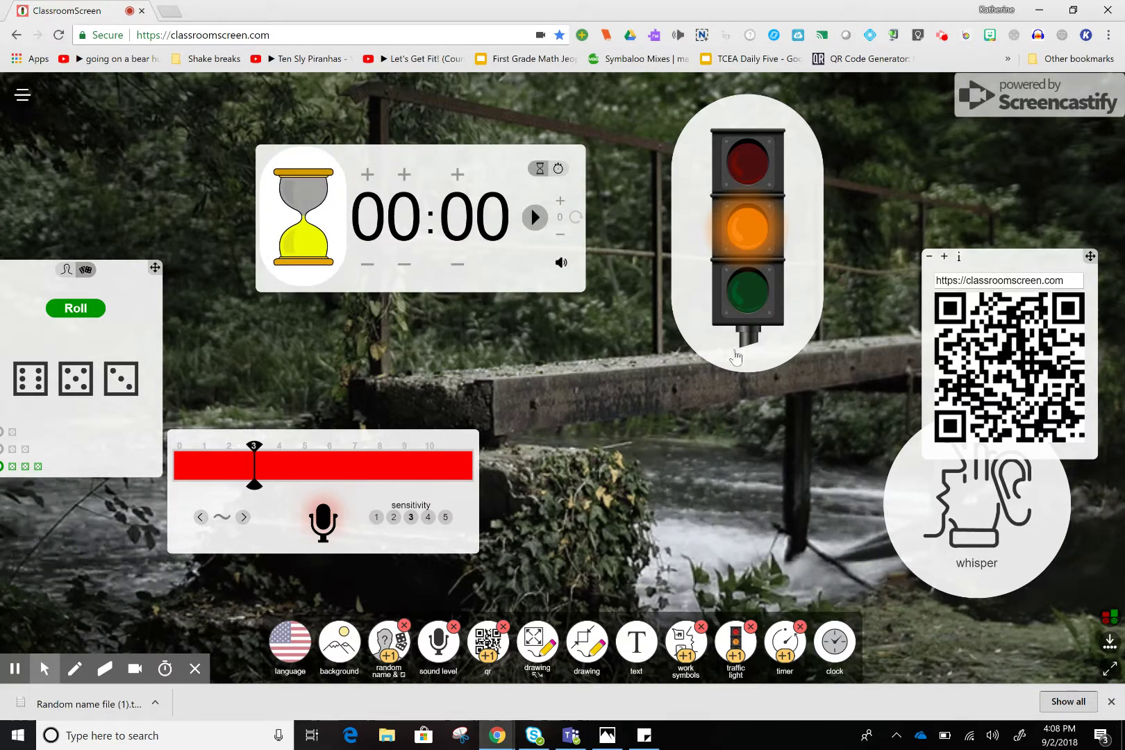
{"action": "left_click", "coordinate": [404, 174]}
{"action": "left_click", "coordinate": [404, 174]}
{"action": "left_click", "coordinate": [404, 174]}
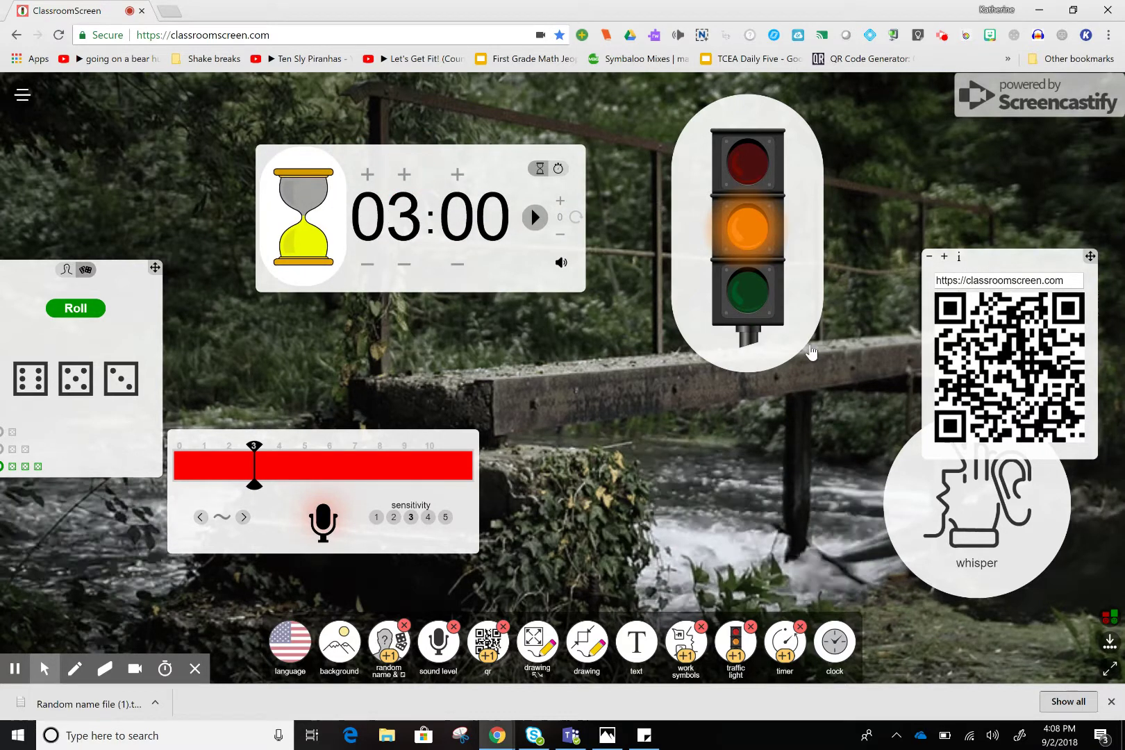
{"action": "left_click", "coordinate": [404, 174]}
{"action": "left_click", "coordinate": [534, 217]}
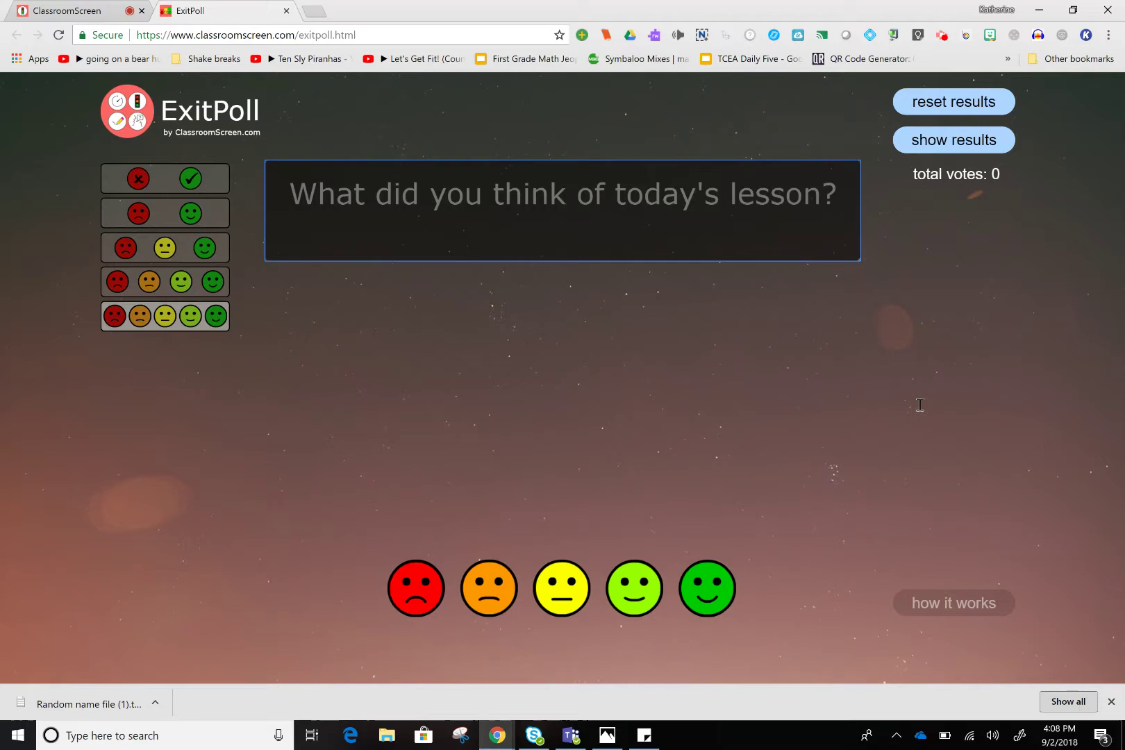
Enter "Did you reach your goals today?" as the ExitPoll question
{"action": "type", "text": "Did you "}
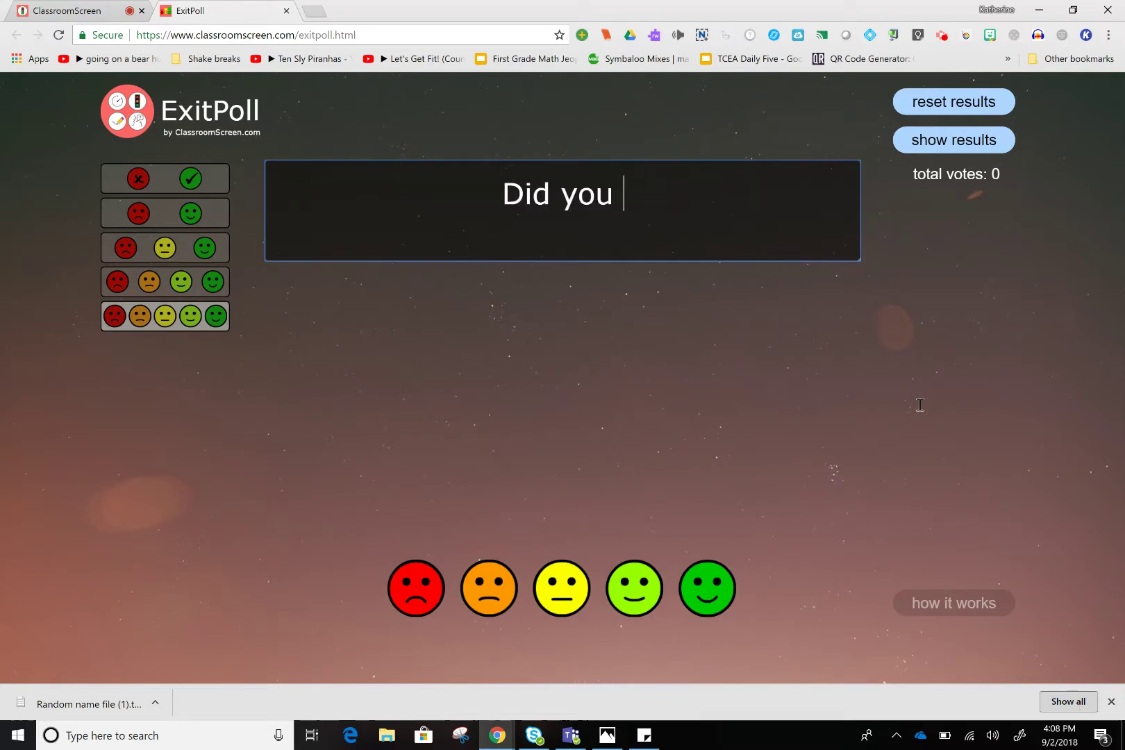
{"action": "type", "text": "reach your "}
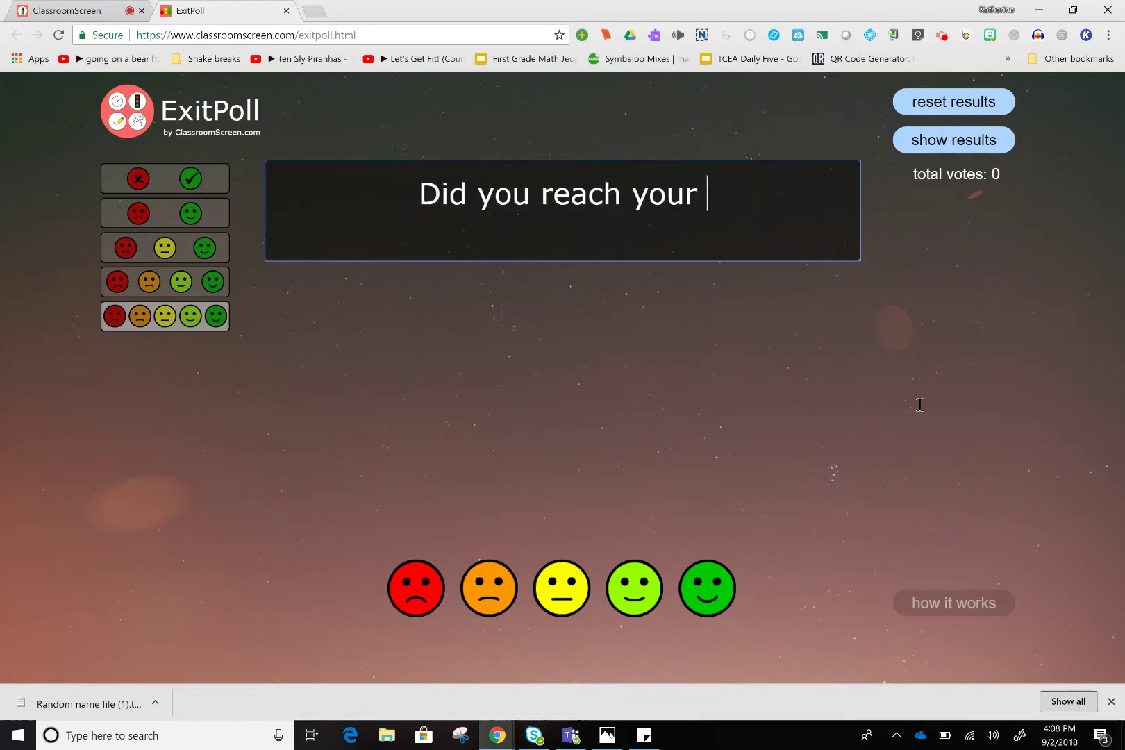
{"action": "type", "text": "goals today?"}
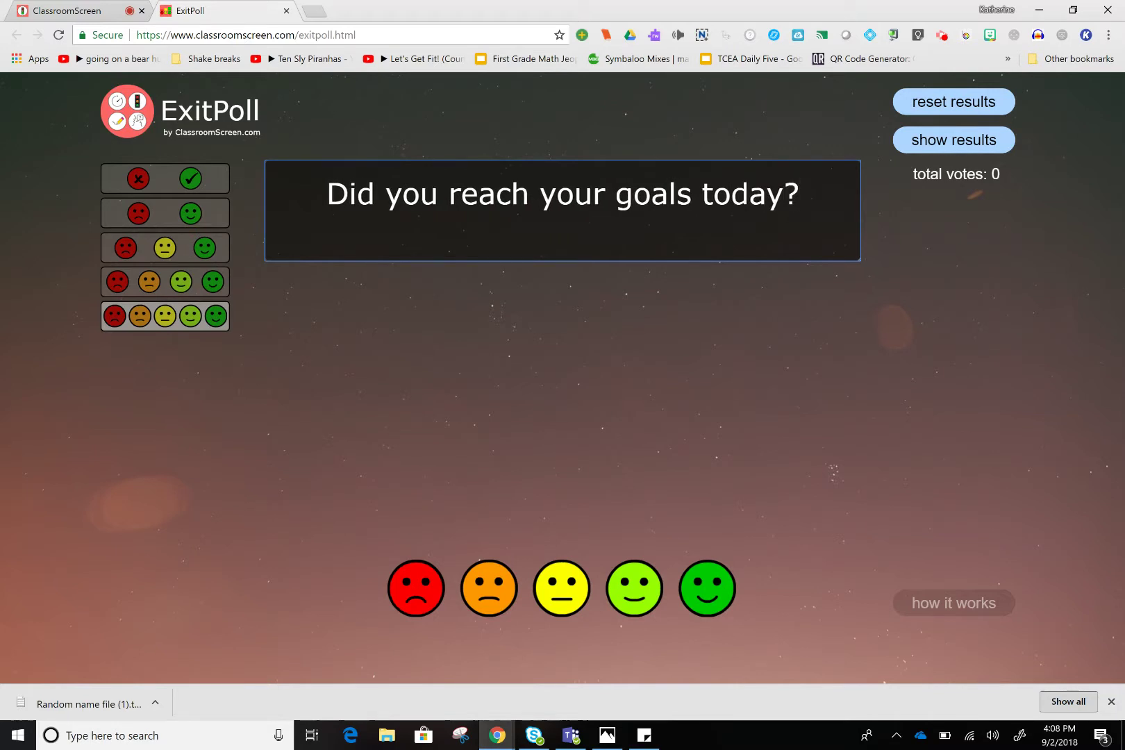
Cast sample votes in the poll: 3 dark green, 2 yellow, 2 orange, 5 red and 7 light green
{"action": "left_click", "coordinate": [706, 588]}
{"action": "left_click", "coordinate": [707, 588]}
{"action": "left_click", "coordinate": [706, 588]}
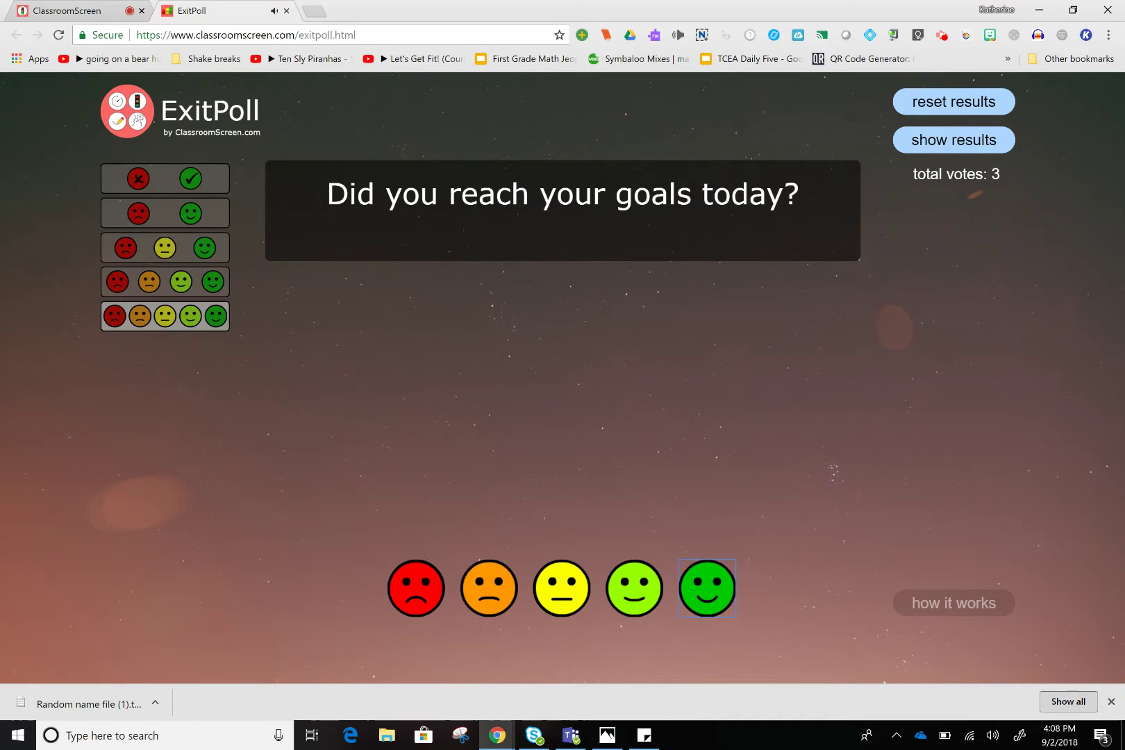
{"action": "left_click", "coordinate": [561, 588]}
{"action": "left_click", "coordinate": [561, 588]}
{"action": "left_click", "coordinate": [488, 588]}
{"action": "left_click", "coordinate": [489, 588]}
{"action": "left_click", "coordinate": [415, 588]}
{"action": "left_click", "coordinate": [415, 588]}
{"action": "left_click", "coordinate": [415, 588]}
{"action": "left_click", "coordinate": [415, 588]}
{"action": "left_click", "coordinate": [415, 588]}
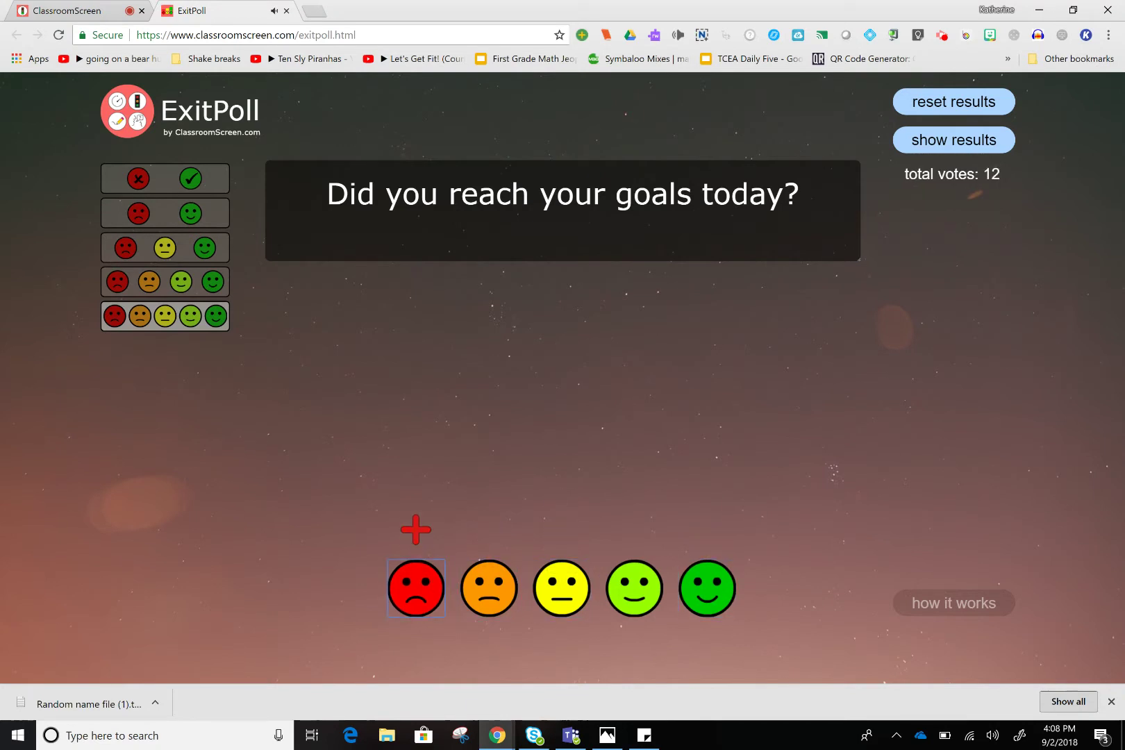
{"action": "left_click", "coordinate": [634, 588]}
{"action": "left_click", "coordinate": [634, 588]}
{"action": "left_click", "coordinate": [634, 588]}
{"action": "left_click", "coordinate": [634, 588]}
{"action": "left_click", "coordinate": [634, 588]}
{"action": "left_click", "coordinate": [634, 588]}
{"action": "left_click", "coordinate": [633, 588]}
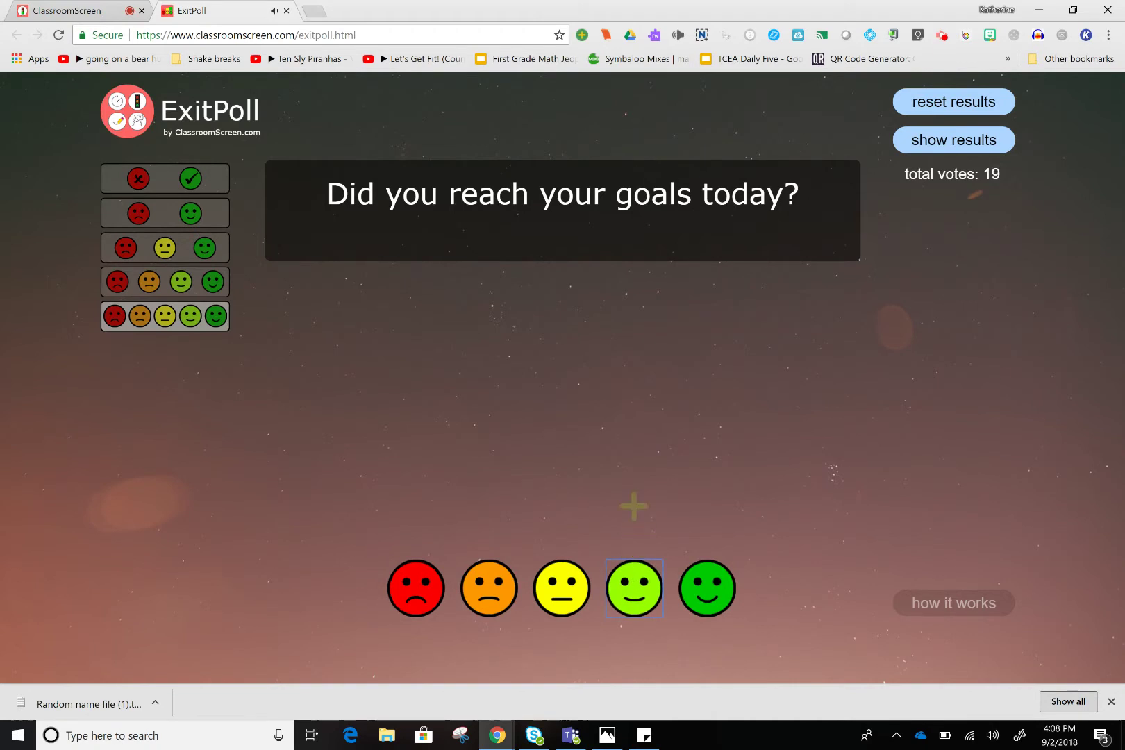
Show the poll results as a chart and close the ExitPoll page to return to ClassroomScreen
{"action": "left_click", "coordinate": [953, 139]}
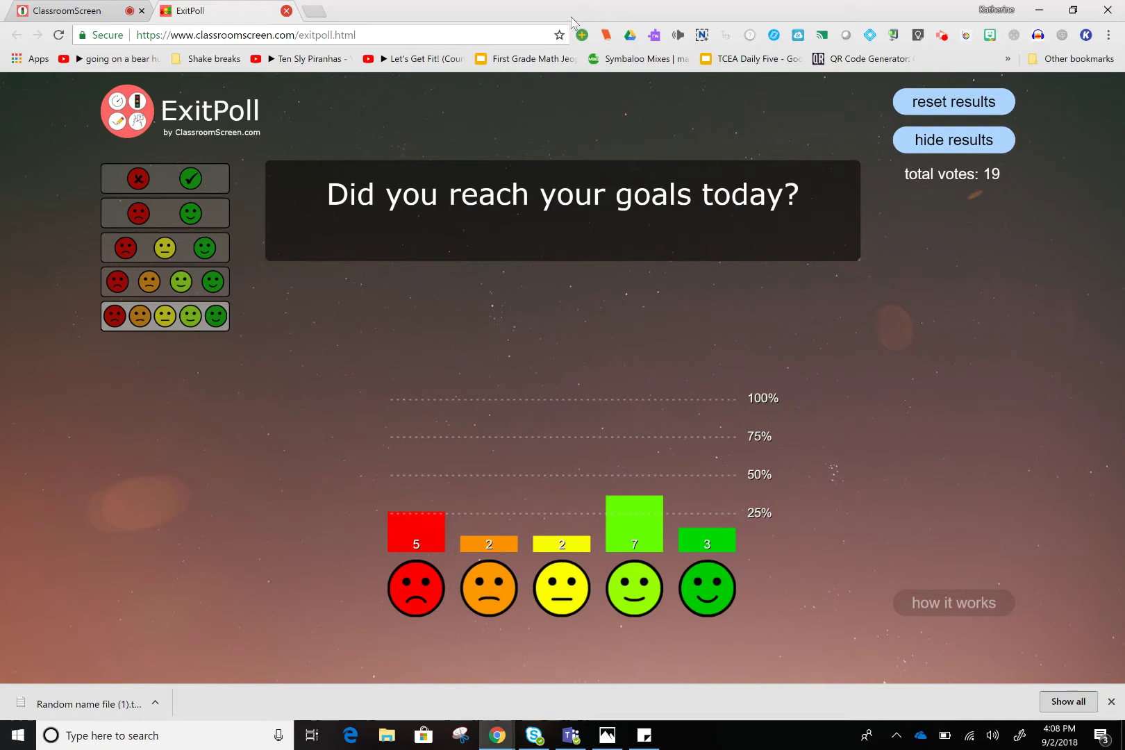
{"action": "key", "text": "ctrl+w"}
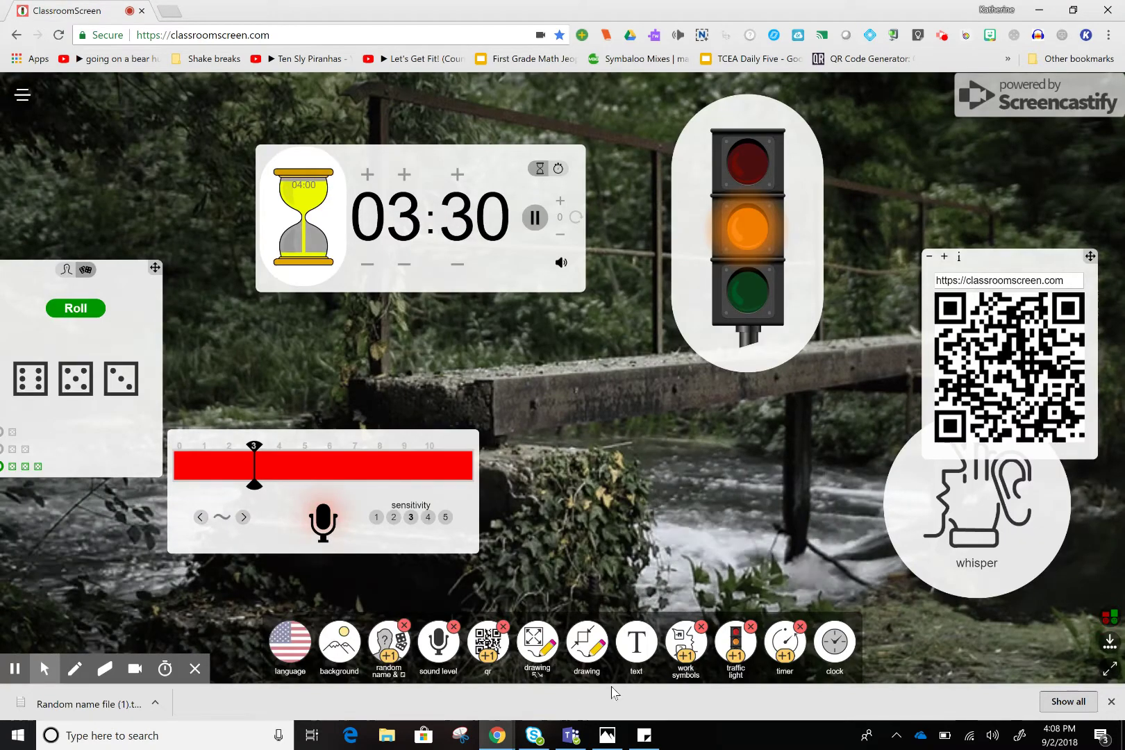